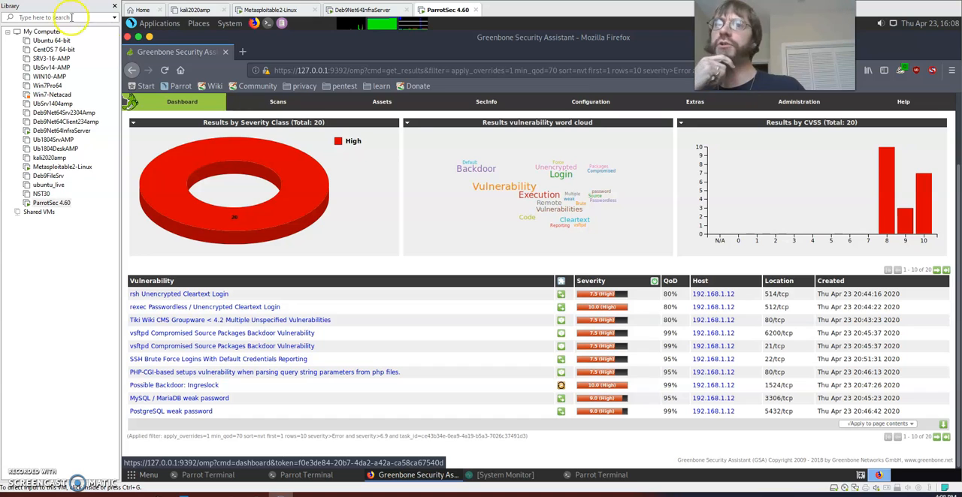
Show the main dashboard, open the list of scan tasks and start the Advanced Task Wizard
{"action": "mouse_move", "coordinate": [277, 104]}
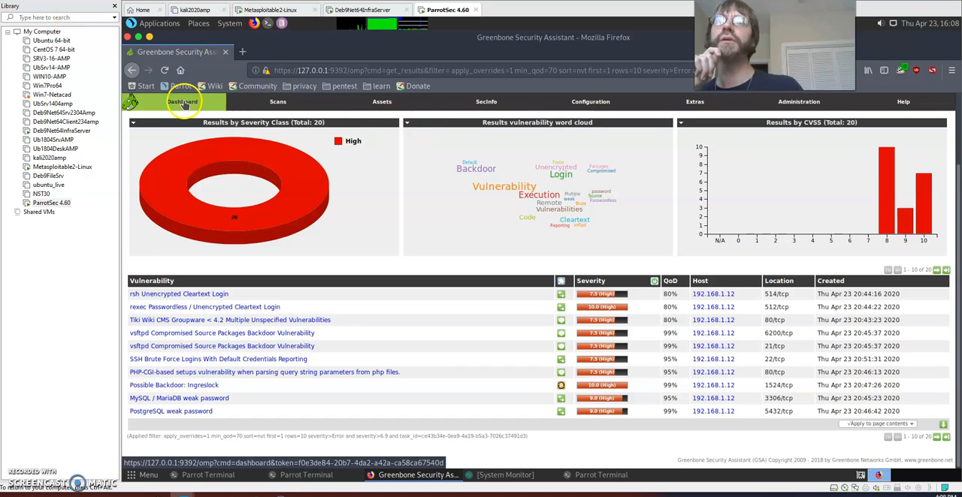
{"action": "left_click", "coordinate": [186, 104]}
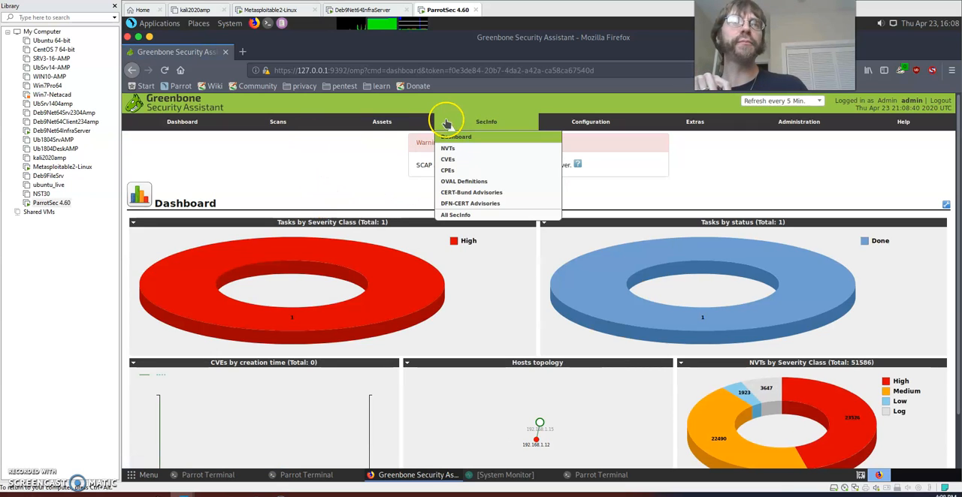
{"action": "mouse_move", "coordinate": [528, 120]}
{"action": "mouse_move", "coordinate": [268, 122]}
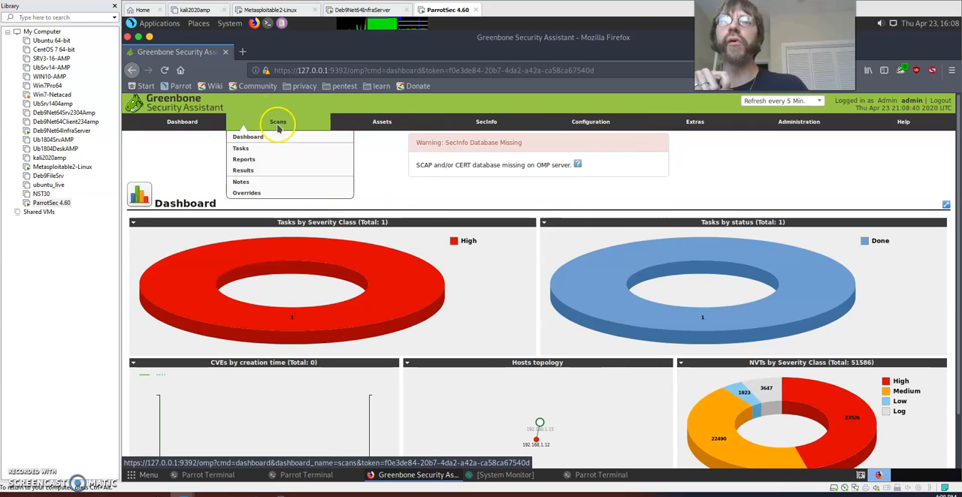
{"action": "left_click", "coordinate": [251, 150]}
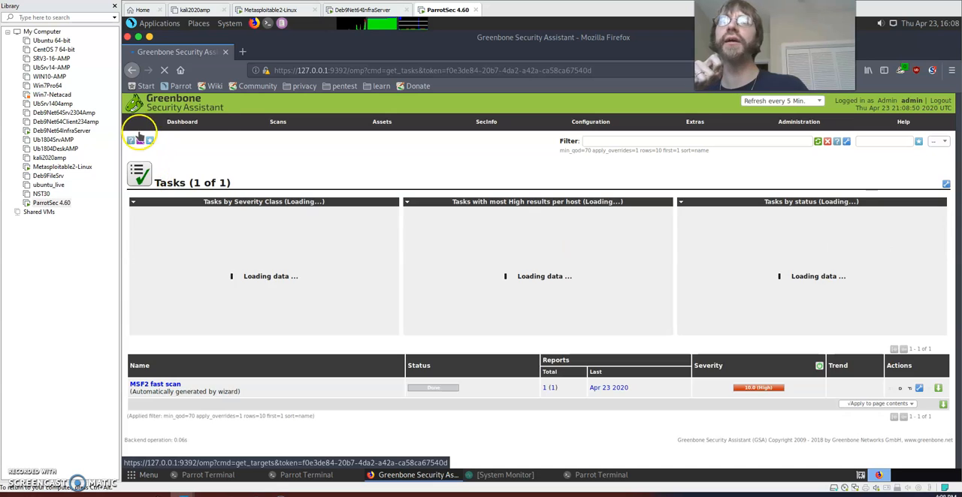
{"action": "mouse_move", "coordinate": [150, 142]}
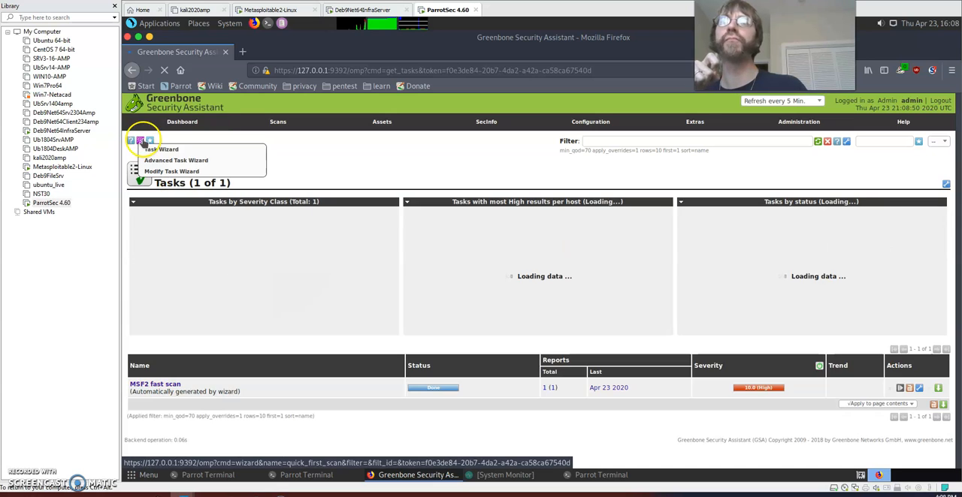
{"action": "left_click", "coordinate": [162, 164]}
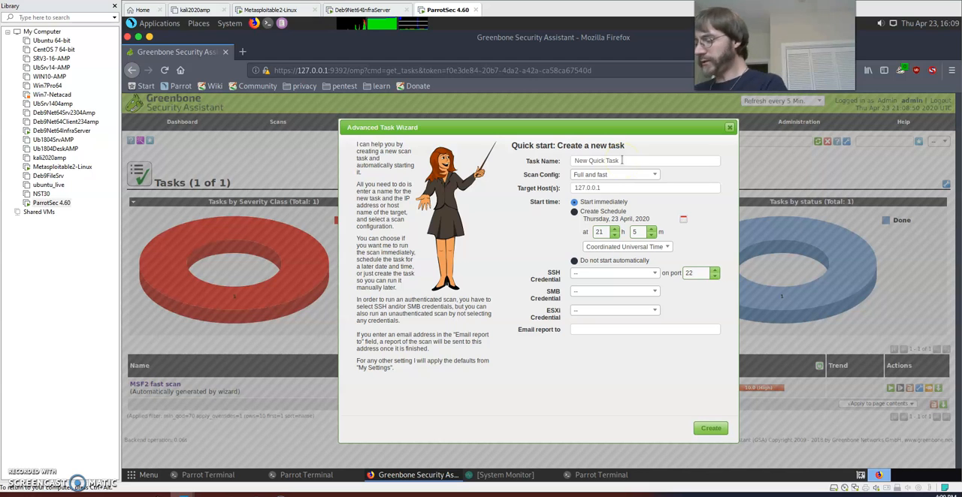
Name the new scan task InfraScan and select its existing target host entry
{"action": "type", "text": "inf"}
{"action": "key", "text": "BackSpace"}
{"action": "key", "text": "BackSpace"}
{"action": "key", "text": "BackSpace"}
{"action": "key", "text": "BackSpace"}
{"action": "key", "text": "BackSpace"}
{"action": "key", "text": "BackSpace"}
{"action": "key", "text": "BackSpace"}
{"action": "key", "text": "BackSpace"}
{"action": "key", "text": "BackSpace"}
{"action": "key", "text": "BackSpace"}
{"action": "key", "text": "BackSpace"}
{"action": "key", "text": "BackSpace"}
{"action": "key", "text": "BackSpace"}
{"action": "key", "text": "BackSpace"}
{"action": "key", "text": "BackSpace"}
{"action": "type", "text": "InfraScan"}
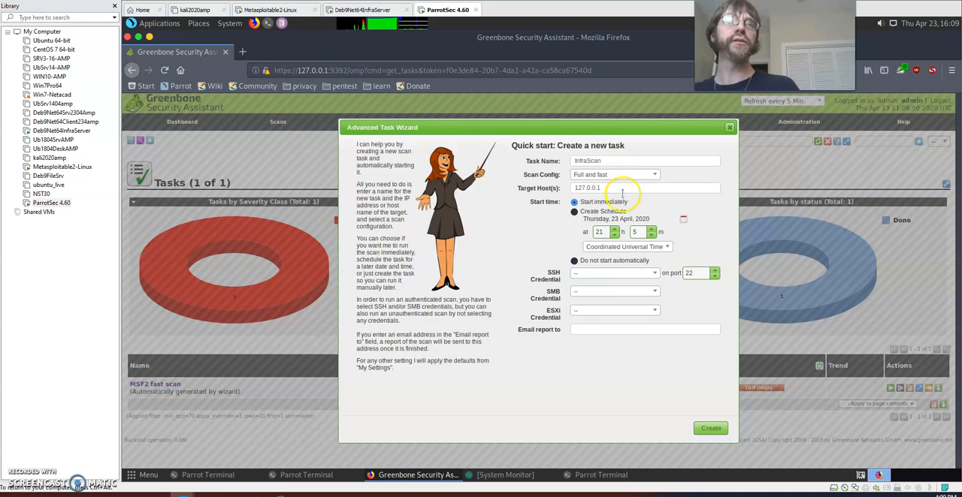
{"action": "triple_click", "coordinate": [623, 189]}
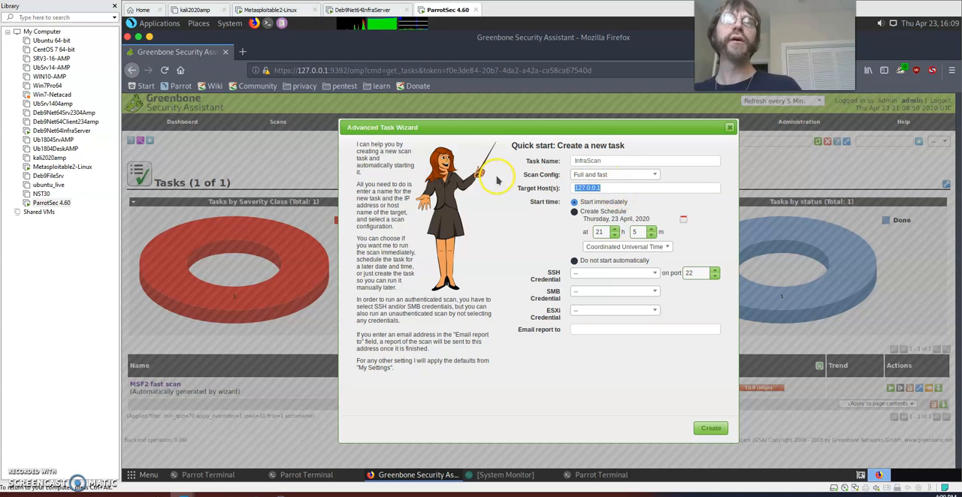
Switch to the Deb9Net64InfraServer virtual machine and sign in to the listed user account with its password
{"action": "left_click", "coordinate": [359, 10]}
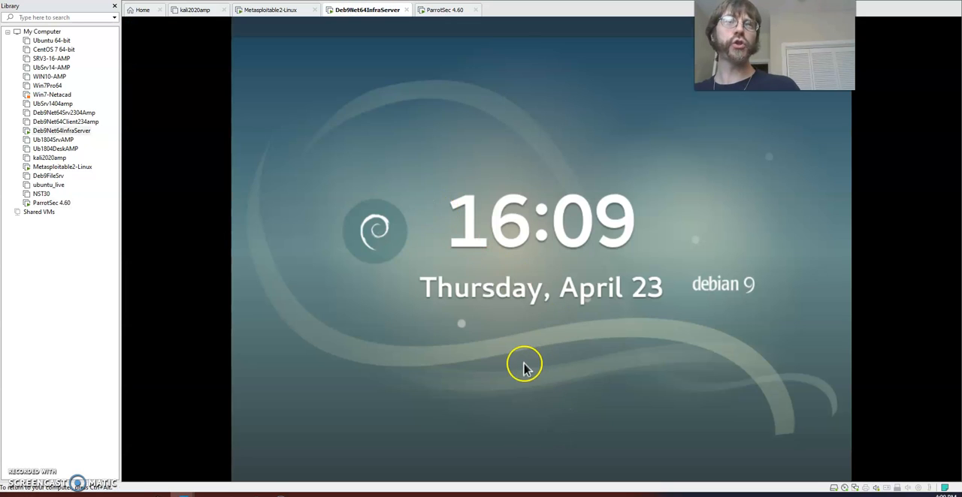
{"action": "left_click_drag", "start_coordinate": [523, 366], "coordinate": [537, 56]}
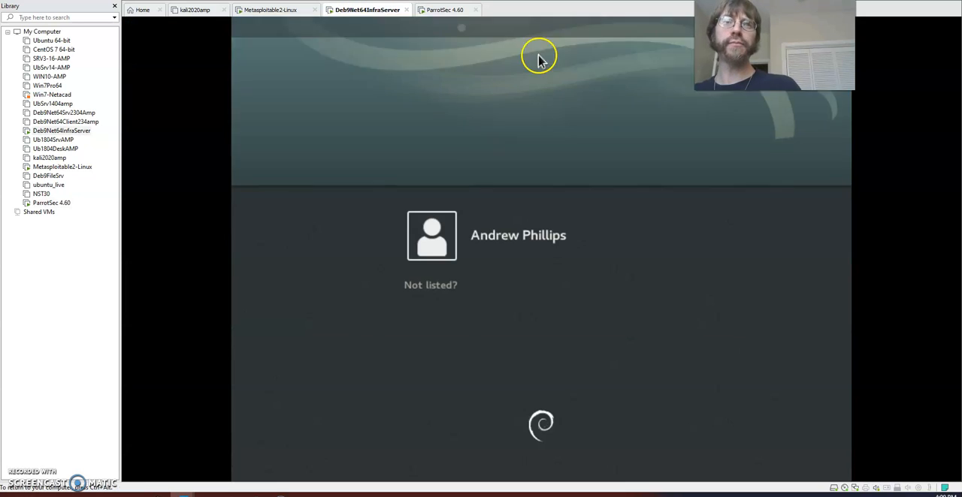
{"action": "left_click", "coordinate": [534, 236]}
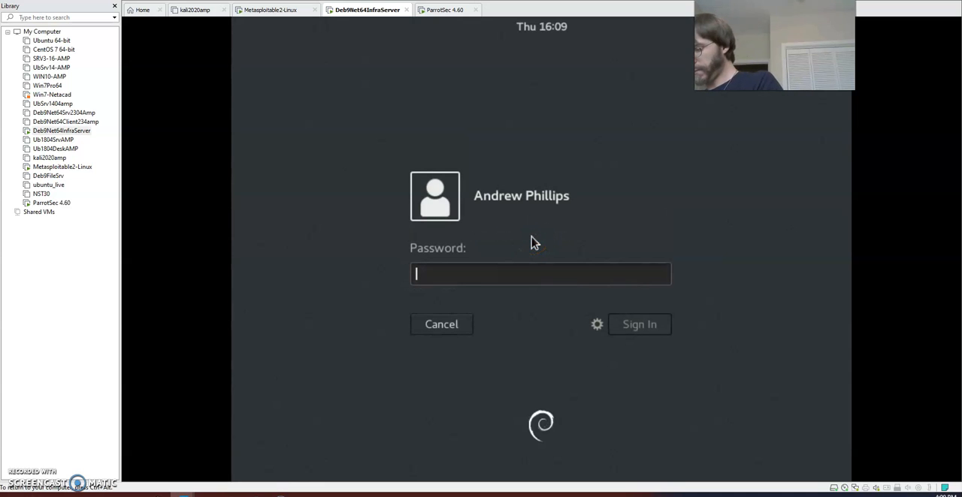
{"action": "type", "text": "*********"}
{"action": "key", "text": "Return"}
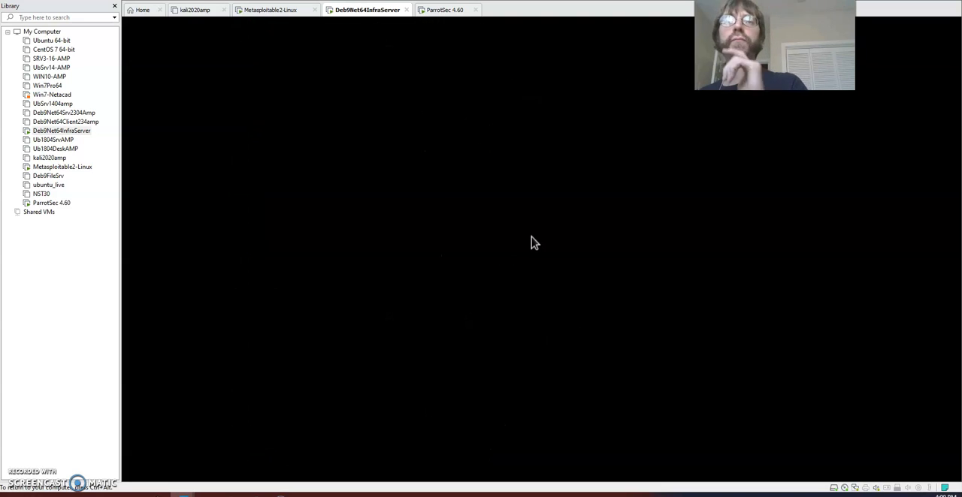
In a terminal on the ParrotSec 4.60 virtual machine, run sudo nmap 192.168.1.2 and authenticate with the administrator password
{"action": "left_click", "coordinate": [424, 10]}
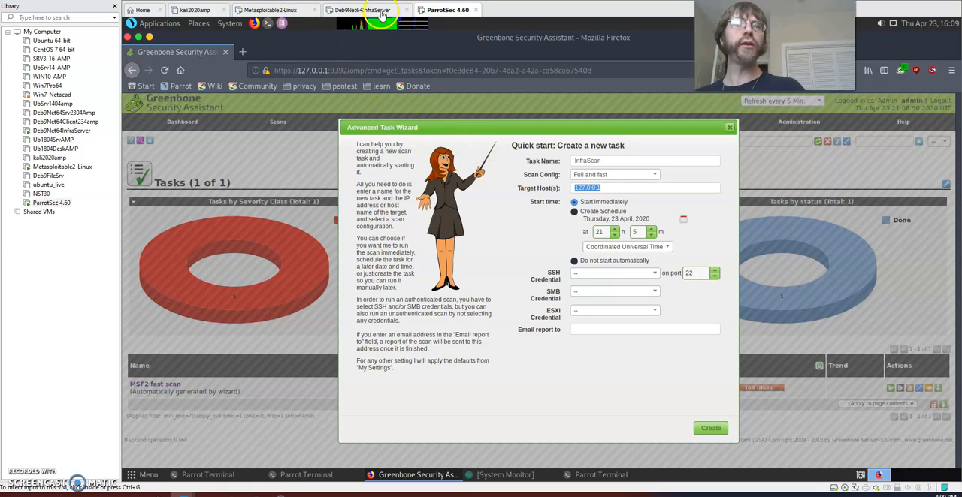
{"action": "left_click", "coordinate": [294, 478]}
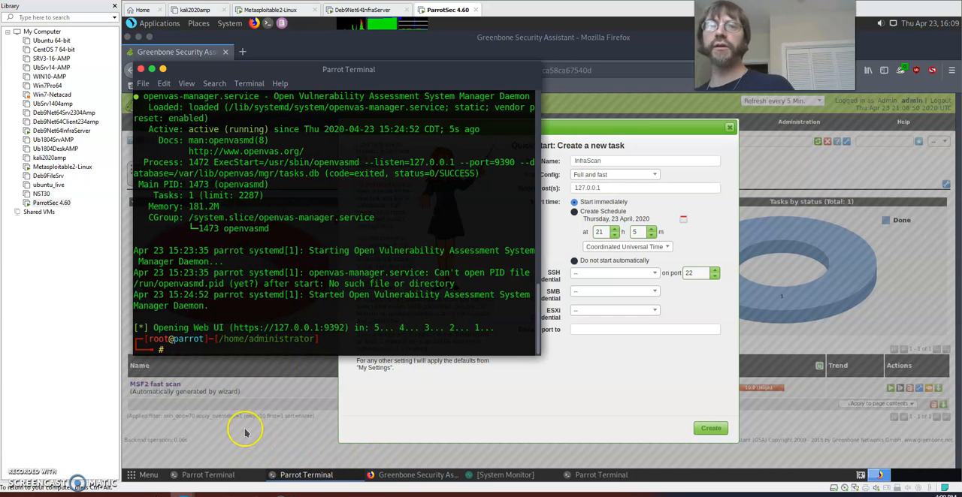
{"action": "left_click", "coordinate": [204, 474]}
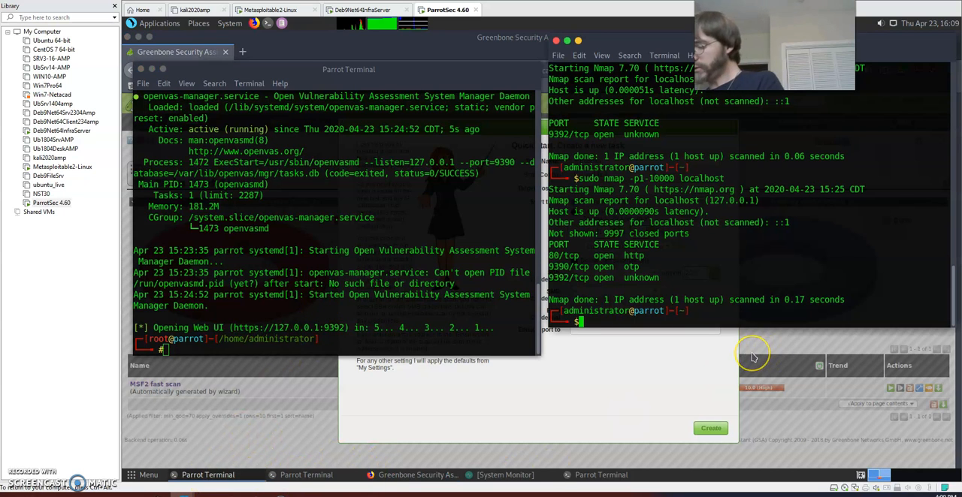
{"action": "type", "text": "sudo nmap 192.168.1."}
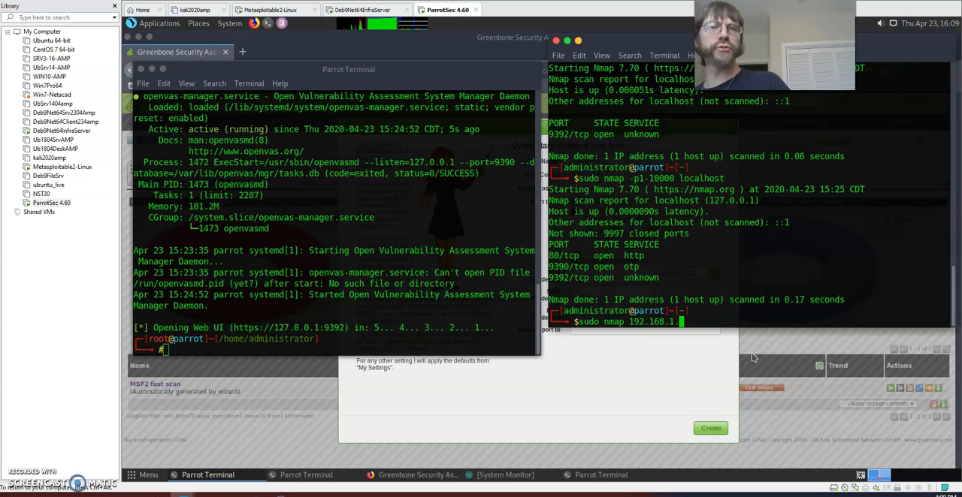
{"action": "type", "text": "2"}
{"action": "key", "text": "Return"}
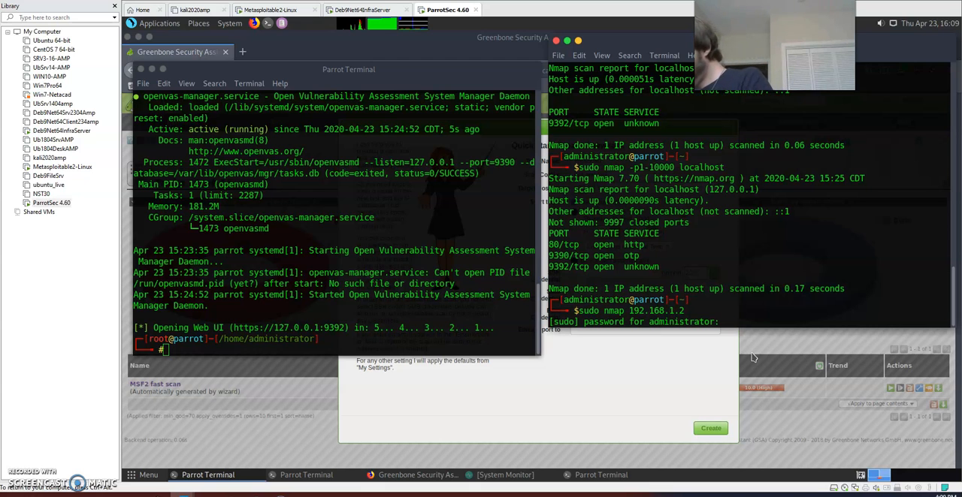
{"action": "key", "text": "Return"}
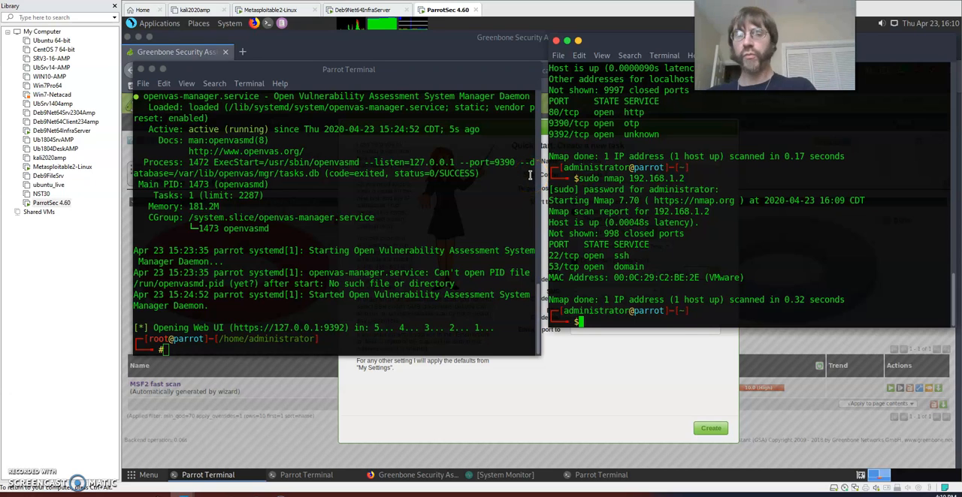
{"action": "key", "text": "Up"}
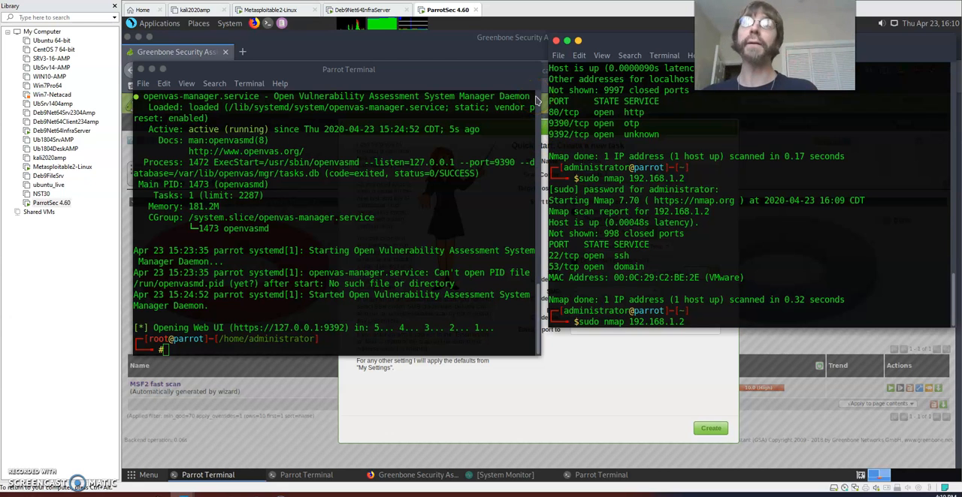
{"action": "left_click", "coordinate": [338, 10]}
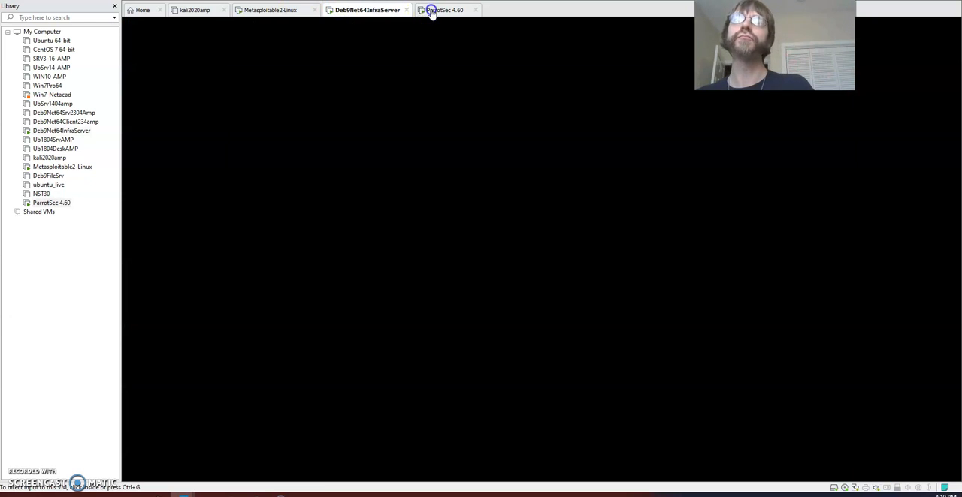
{"action": "left_click", "coordinate": [431, 10]}
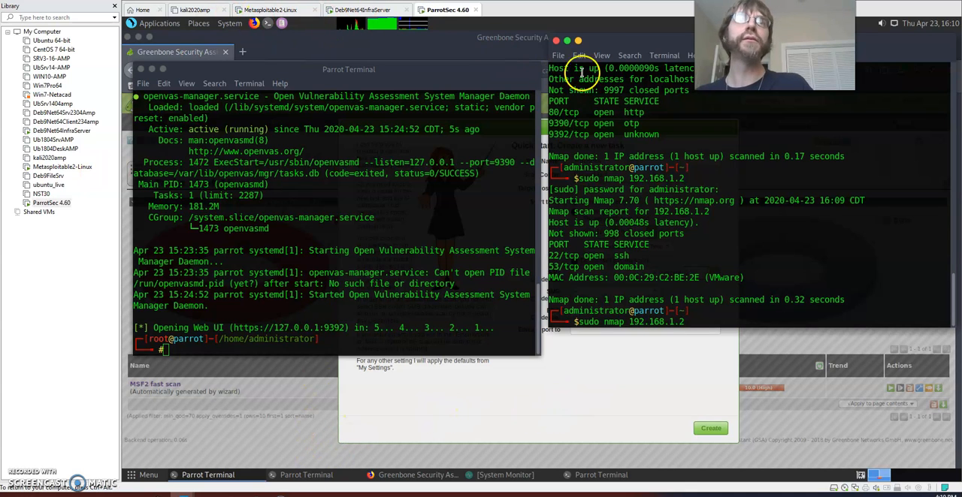
Minimize both Parrot Terminal windows to uncover the task wizard in the browser
{"action": "left_click", "coordinate": [603, 53]}
{"action": "left_click", "coordinate": [617, 41]}
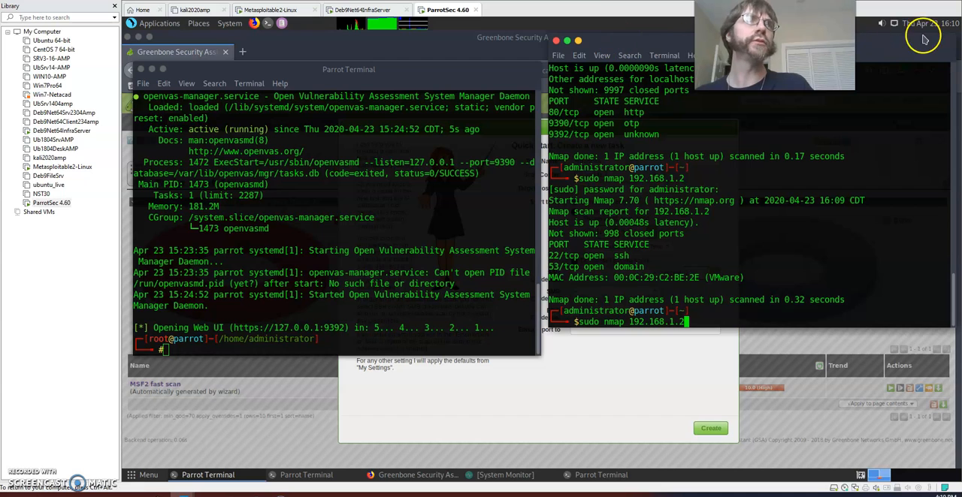
{"action": "left_click", "coordinate": [578, 41]}
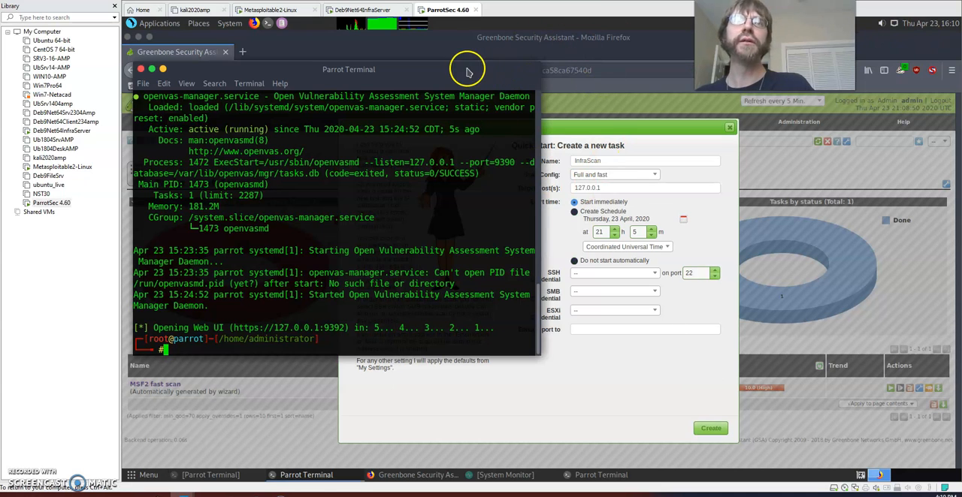
{"action": "left_click_drag", "start_coordinate": [403, 70], "coordinate": [462, 69]}
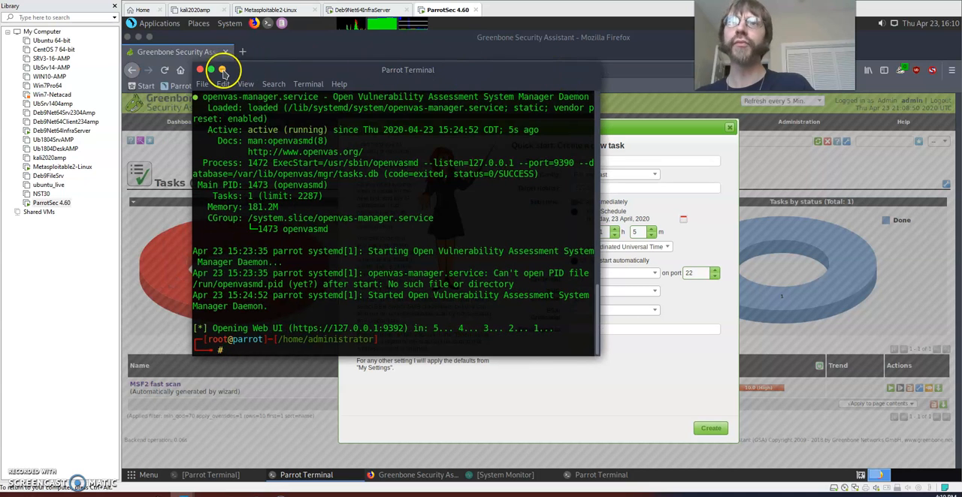
{"action": "left_click", "coordinate": [223, 70]}
Set the target host to 192.168.1.2 and create the scan task with an immediate start
{"action": "left_click", "coordinate": [605, 188]}
{"action": "left_click_drag", "start_coordinate": [605, 188], "coordinate": [496, 188]}
{"action": "type", "text": "192.168.1.2"}
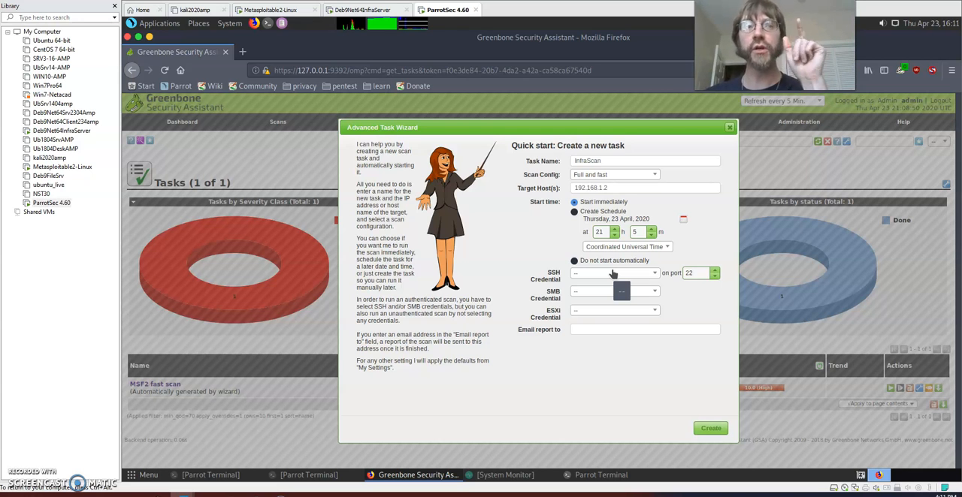
{"action": "left_click", "coordinate": [708, 430]}
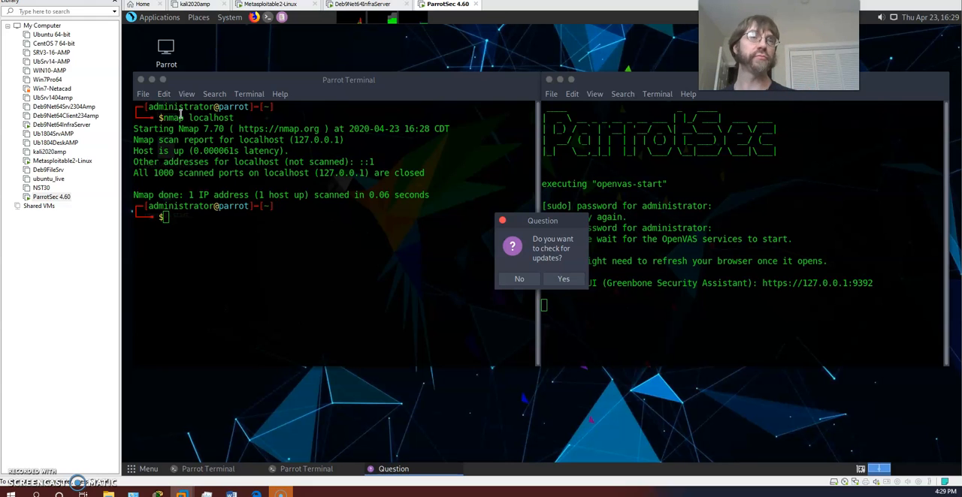
Decline the check for updates so that the OpenVAS startup continues
{"action": "left_click", "coordinate": [521, 279]}
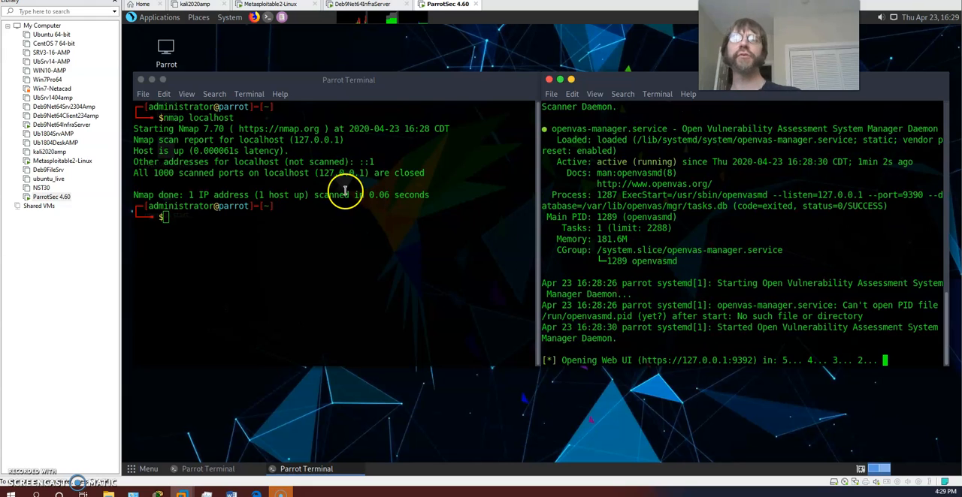
{"action": "left_click", "coordinate": [307, 220]}
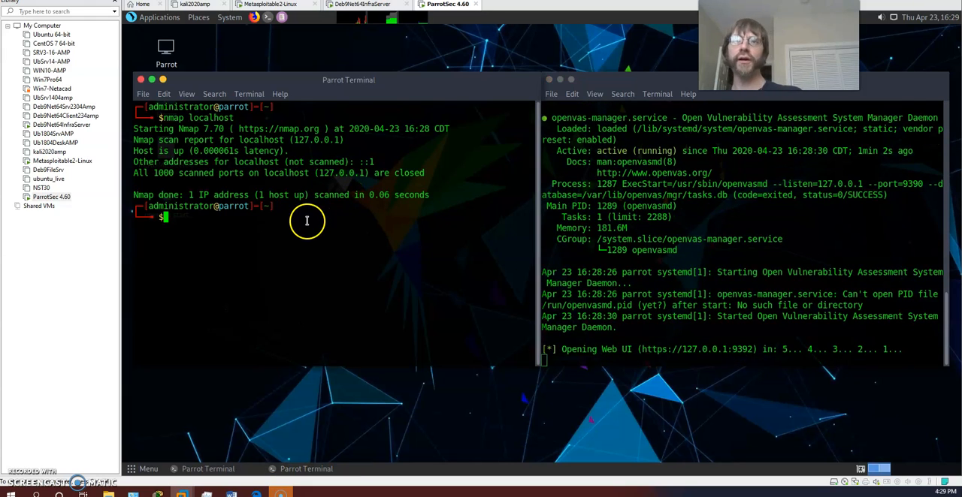
{"action": "left_click", "coordinate": [747, 284]}
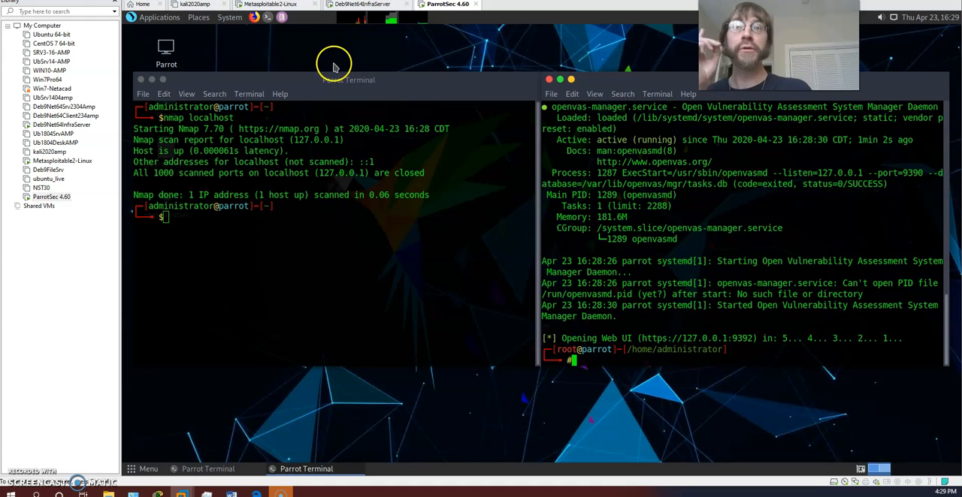
{"action": "left_click", "coordinate": [212, 222]}
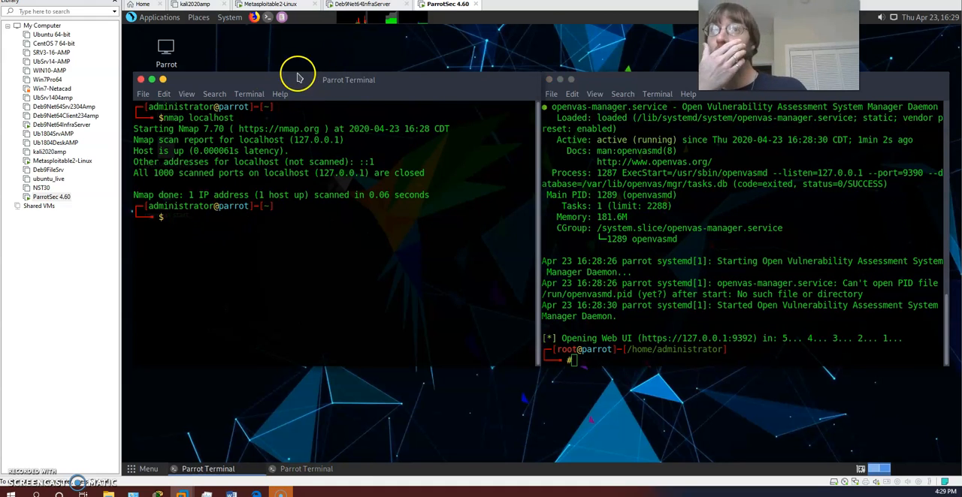
Open Firefox, request the scan report's summary and log back in to Greenbone Security Assistant with the account password
{"action": "left_click", "coordinate": [256, 17]}
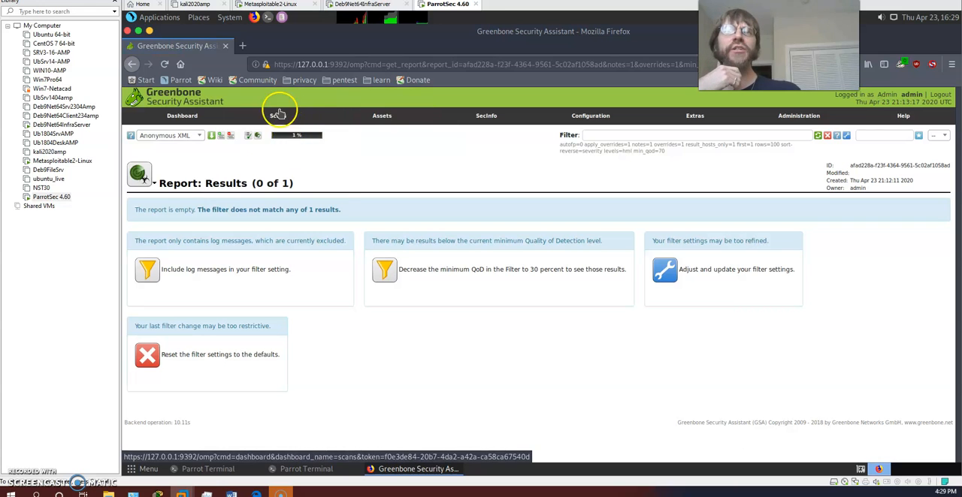
{"action": "left_click", "coordinate": [308, 136]}
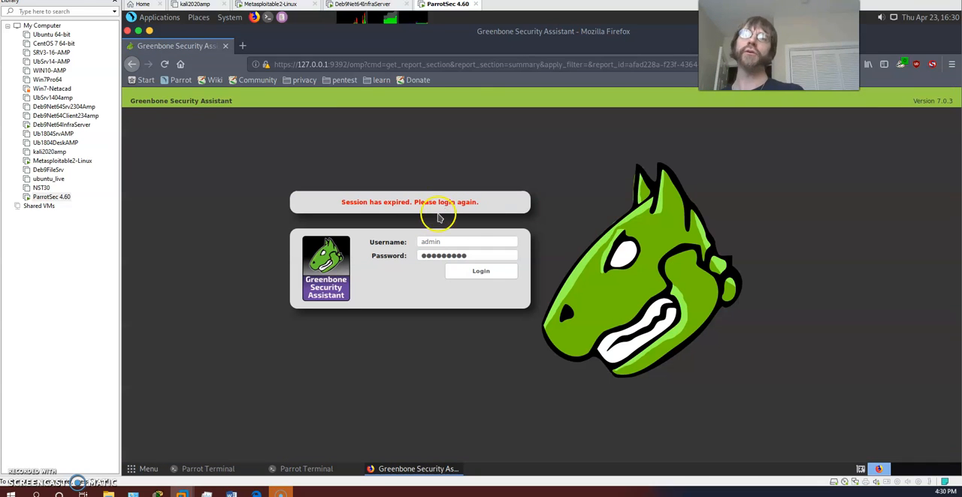
{"action": "key", "text": "Tab"}
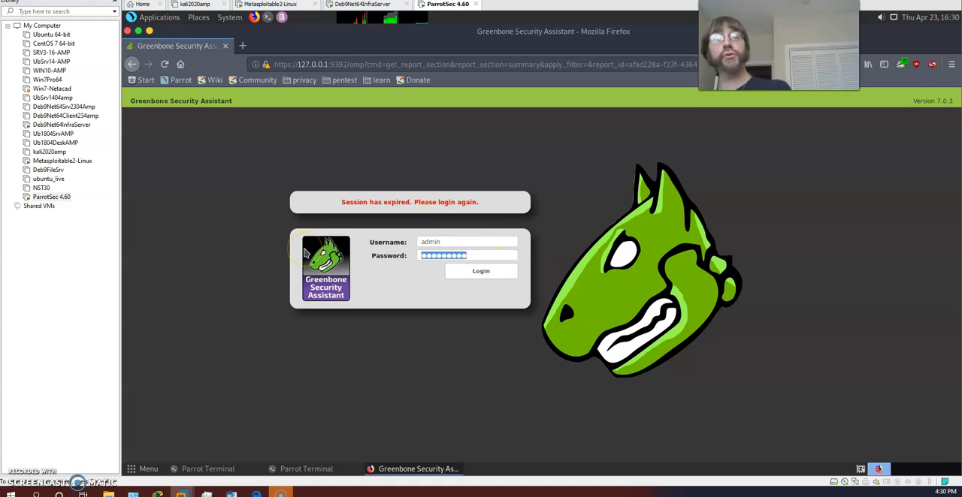
{"action": "type", "text": "admi"}
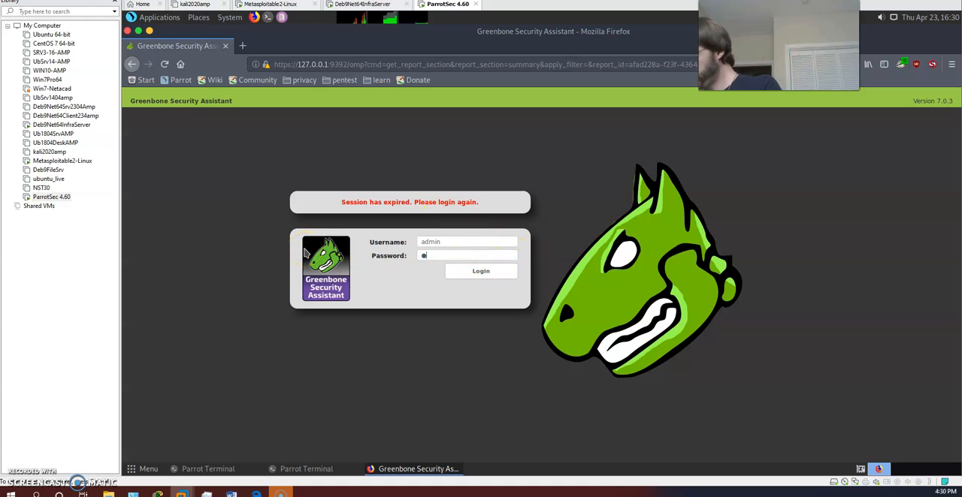
{"action": "type", "text": "n"}
{"action": "key", "text": "Return"}
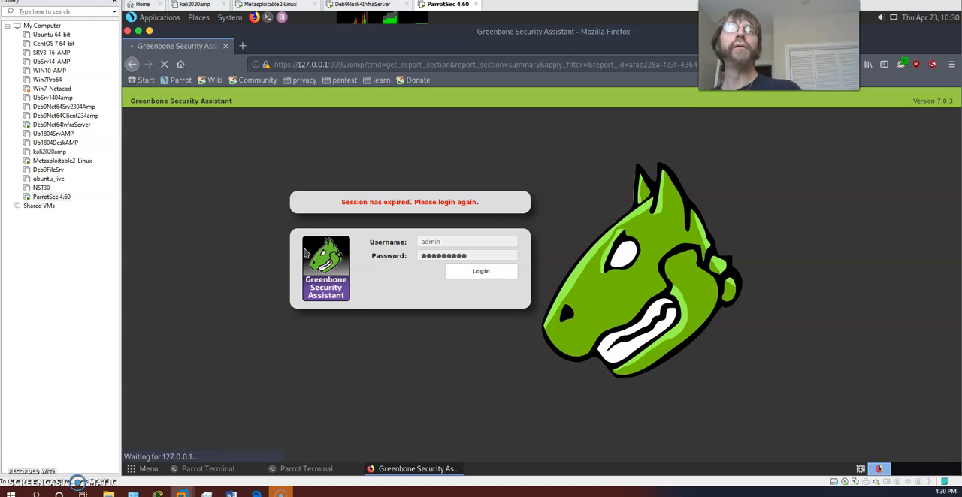
Re-enter the admin username and account password and log in to Greenbone Security Assistant again
{"action": "left_click", "coordinate": [489, 275]}
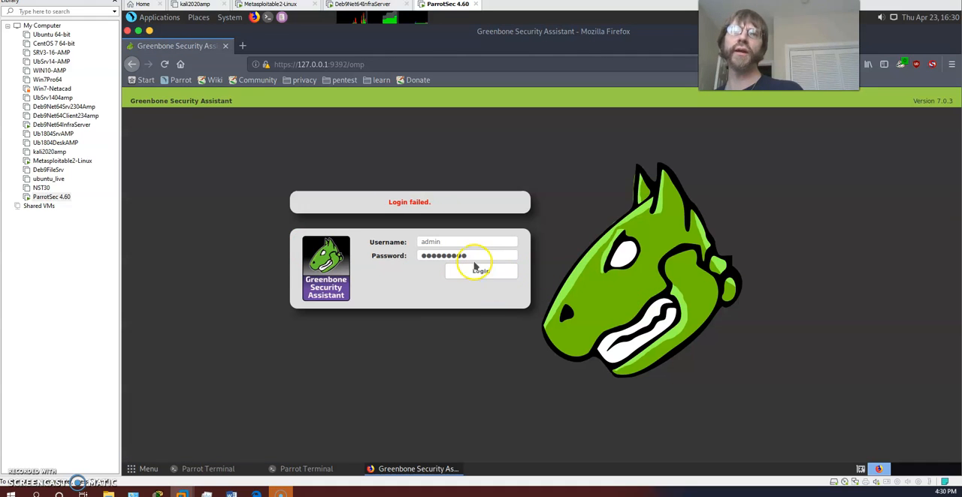
{"action": "left_click_drag", "start_coordinate": [480, 257], "coordinate": [309, 248]}
{"action": "type", "text": "ad"}
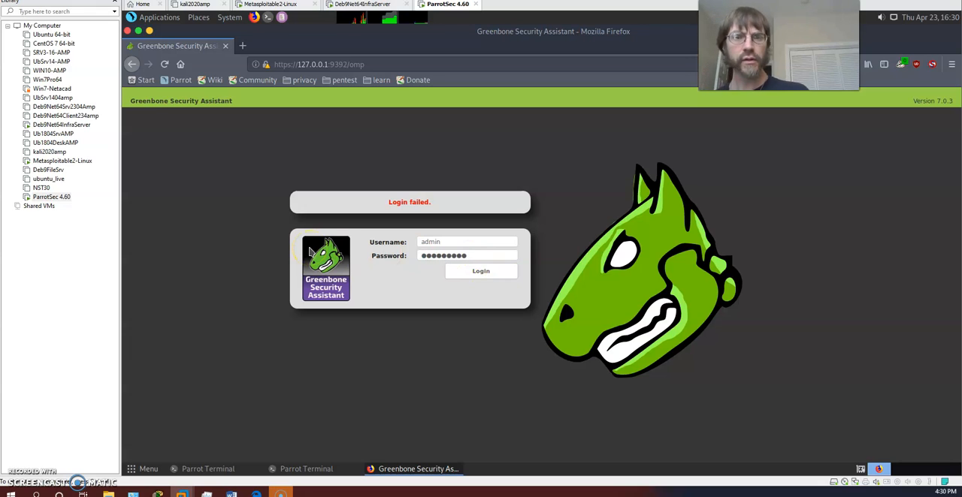
{"action": "left_click", "coordinate": [486, 272]}
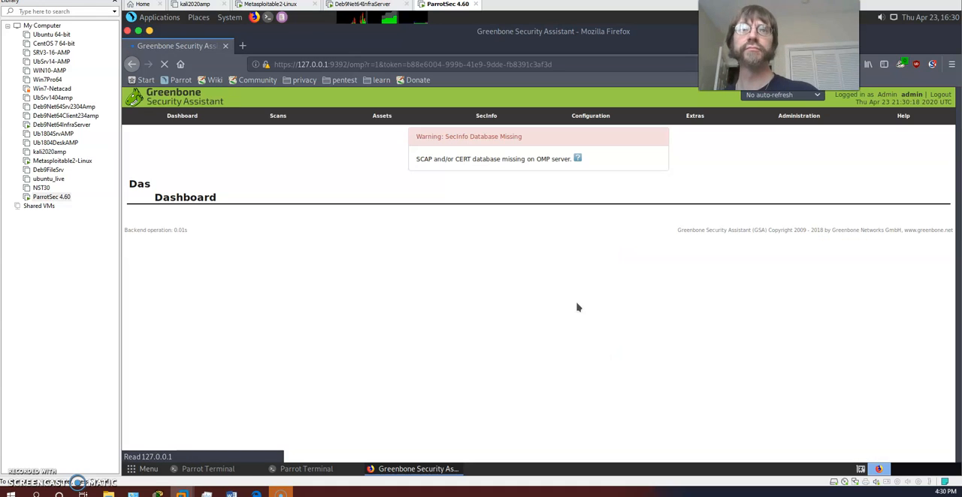
From the Scans dashboard, list the tasks with Stopped status and start the InfraScan task
{"action": "mouse_move", "coordinate": [278, 120]}
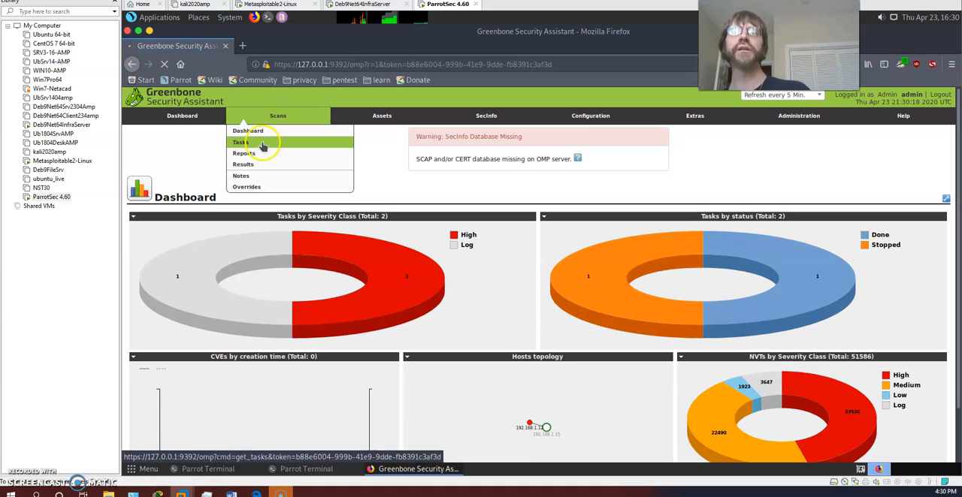
{"action": "left_click", "coordinate": [255, 134]}
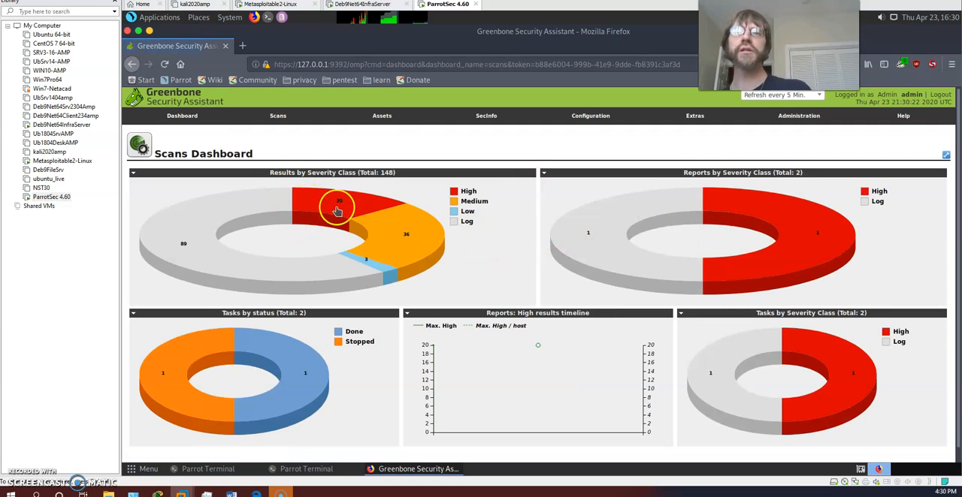
{"action": "mouse_move", "coordinate": [425, 263]}
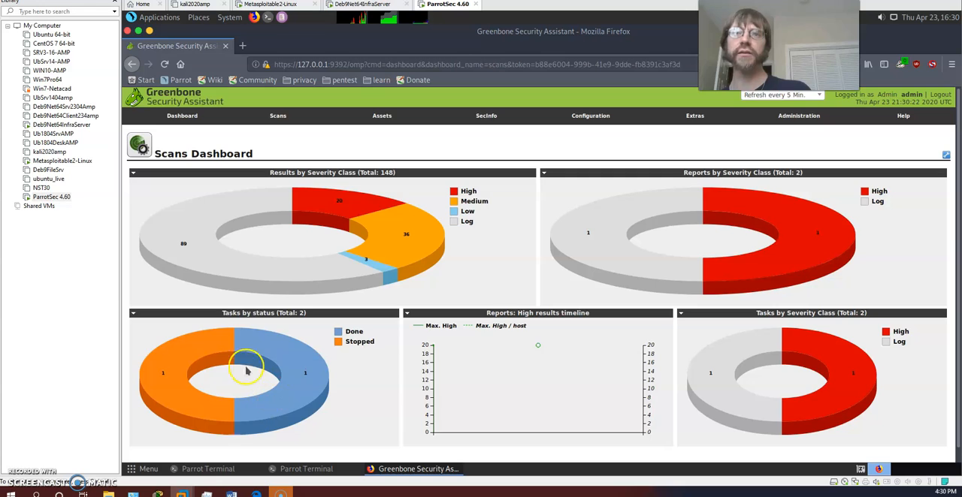
{"action": "scroll", "coordinate": [338, 338], "scroll_direction": "down", "scroll_amount": 1}
{"action": "mouse_move", "coordinate": [296, 331]}
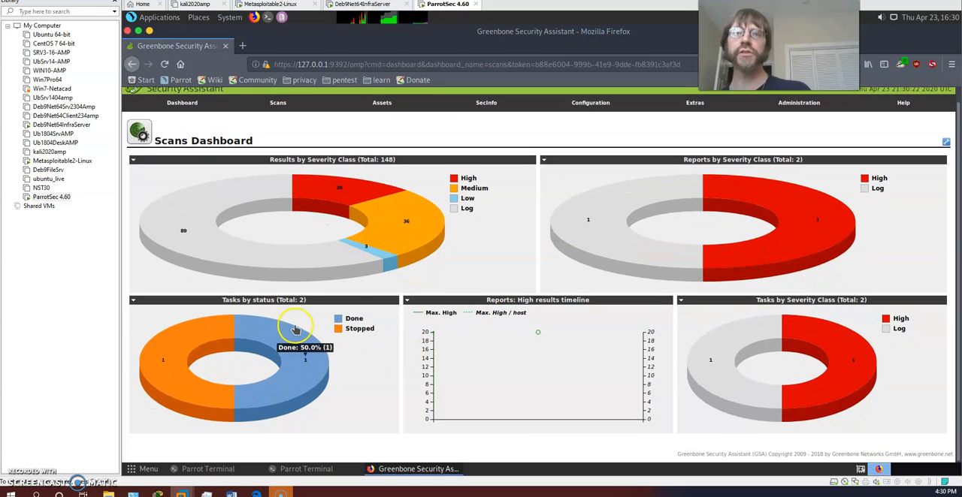
{"action": "left_click", "coordinate": [359, 329]}
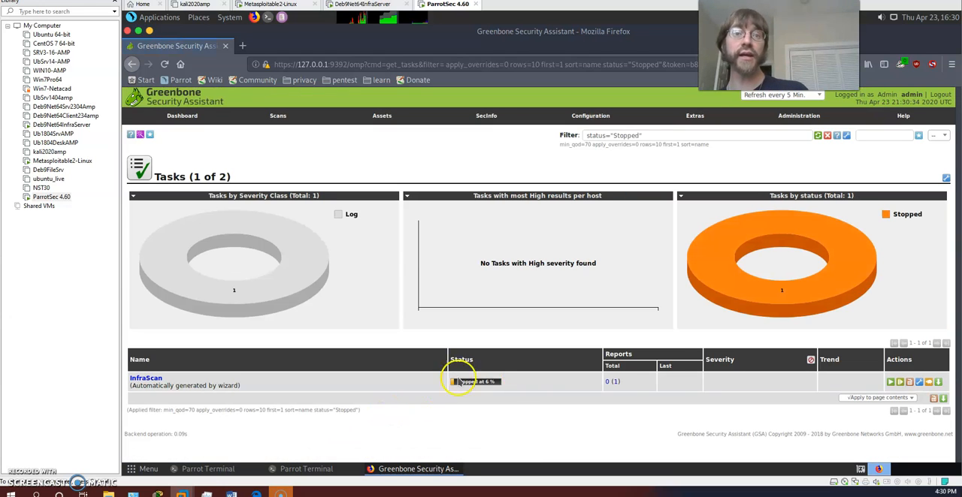
{"action": "left_click", "coordinate": [889, 383]}
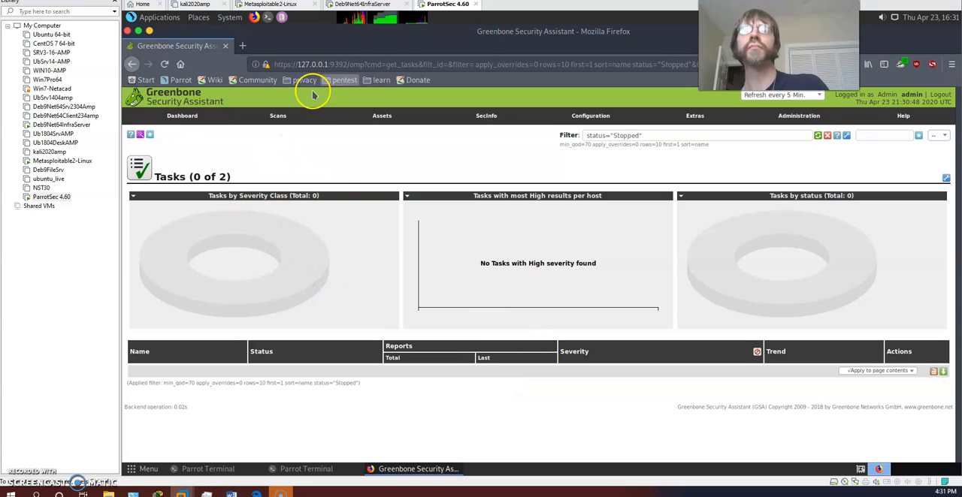
Open the InfraScan task's report from Thu Apr 23 21:30:47 2020 and examine its TCP timestamps vulnerability
{"action": "mouse_move", "coordinate": [278, 116]}
{"action": "left_click", "coordinate": [248, 145]}
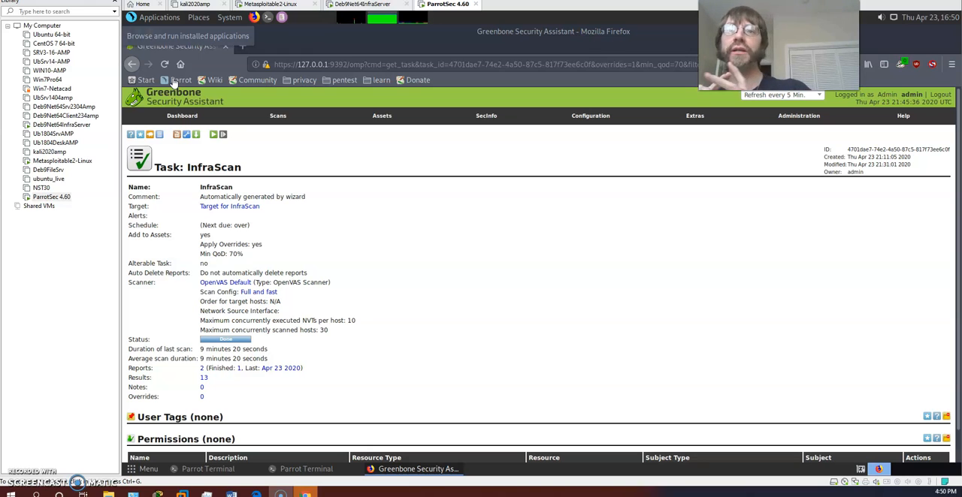
{"action": "left_click", "coordinate": [201, 370]}
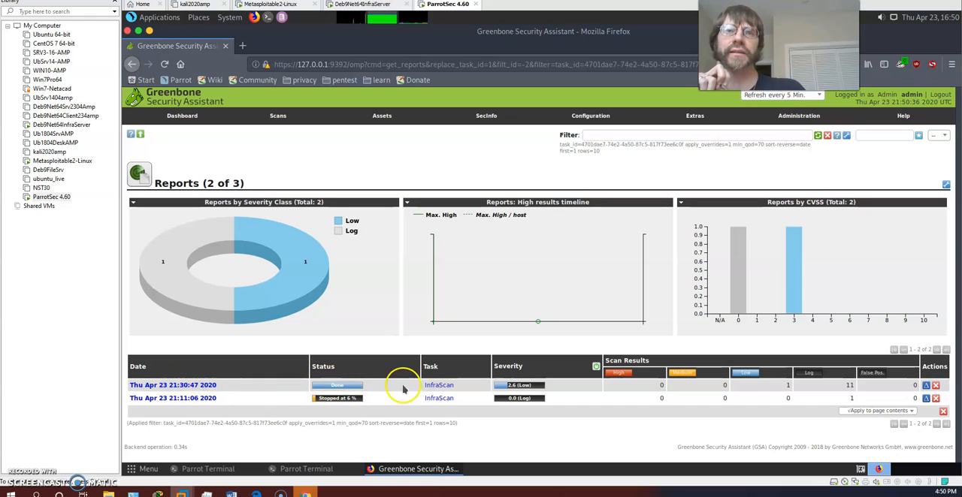
{"action": "left_click", "coordinate": [178, 388]}
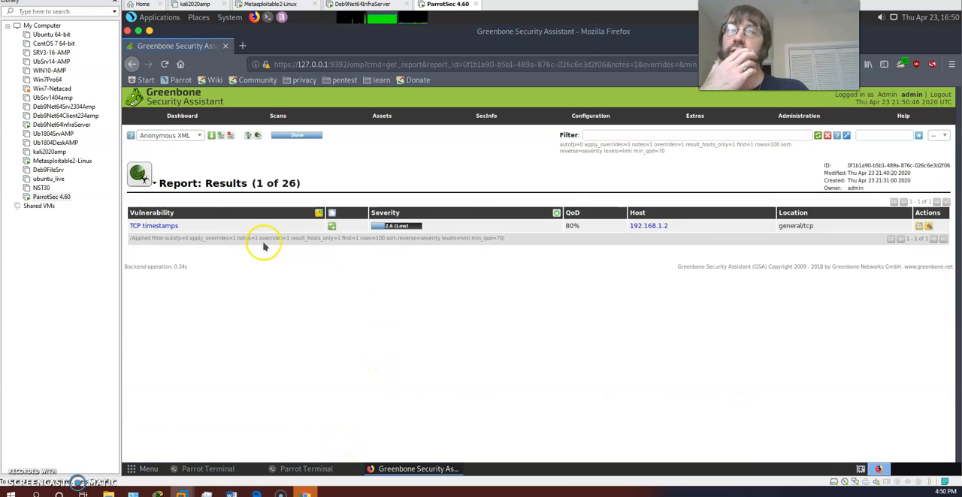
{"action": "left_click", "coordinate": [151, 227]}
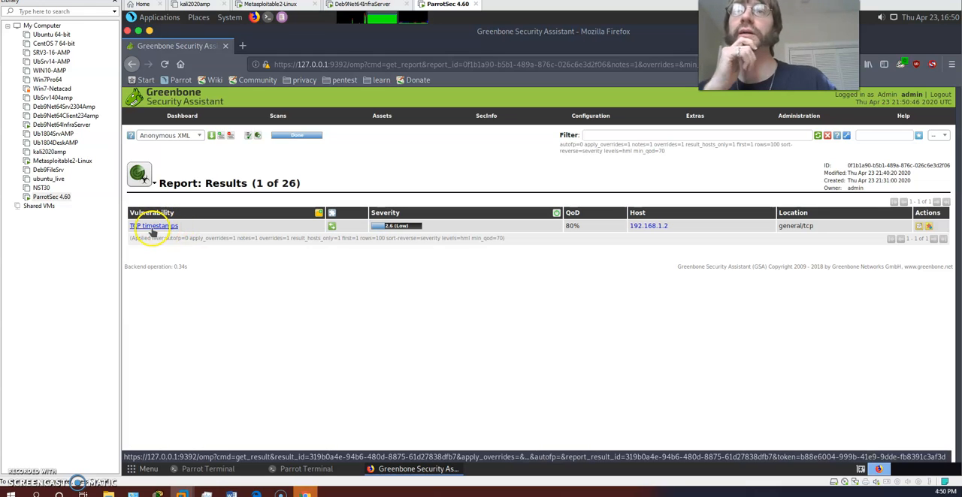